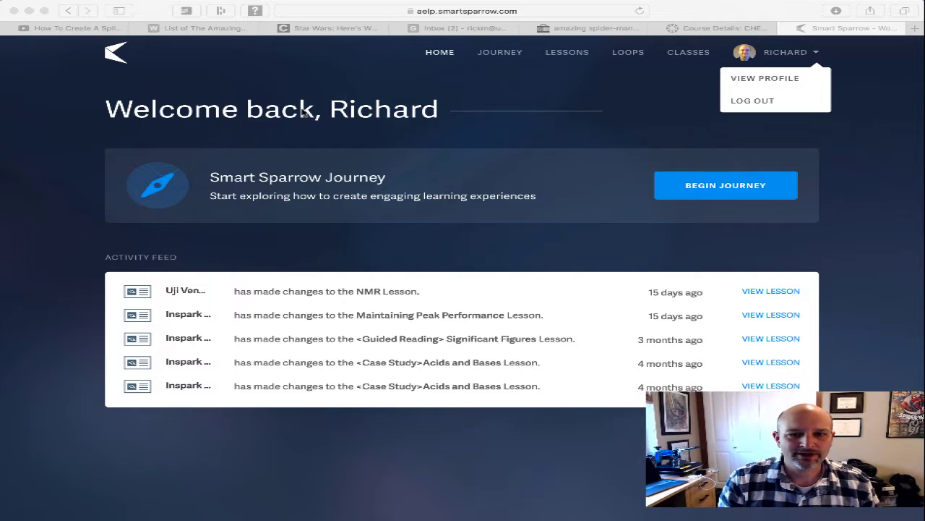
# Switch to the CHEM&121 course settings in Canvas and look through the External Apps list for Smart Sparrow
pyautogui.click(712, 27)
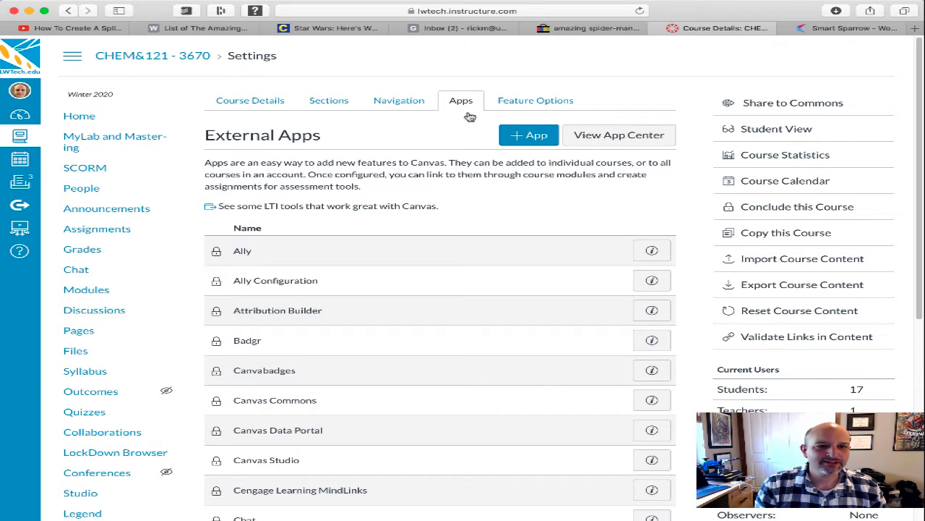
pyautogui.scroll(-15, 469, 205)
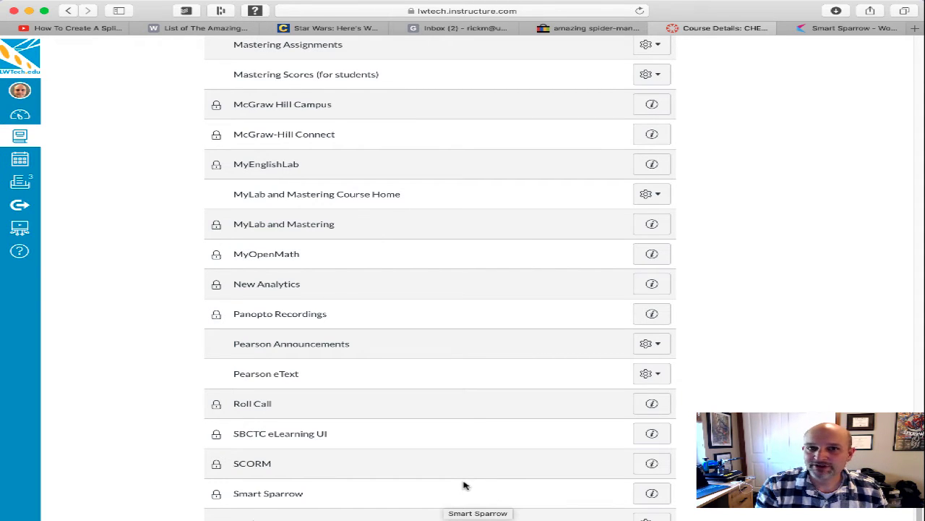
pyautogui.scroll(6, 252, 271)
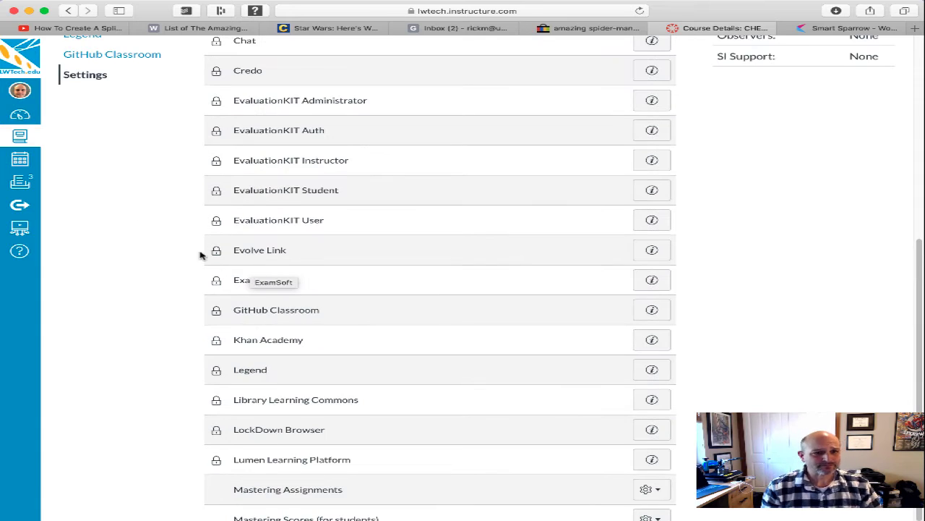
pyautogui.scroll(7, 145, 231)
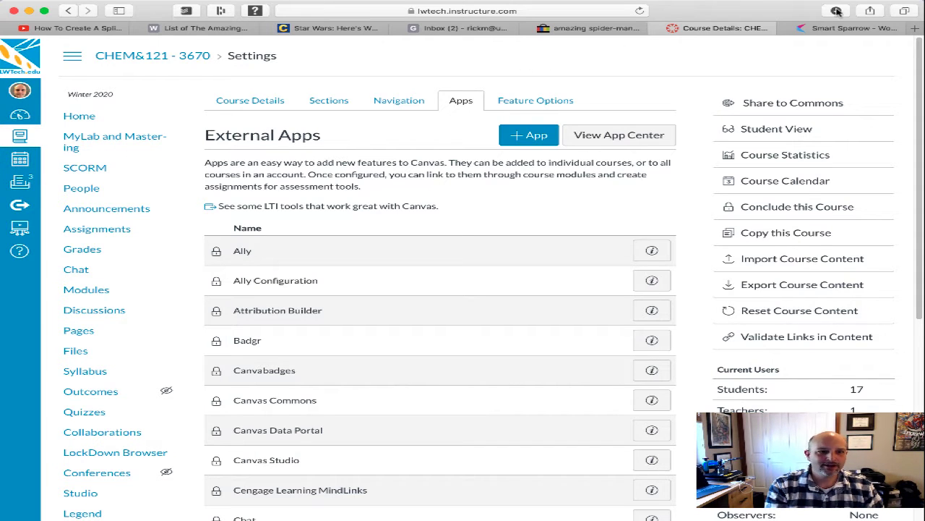
# Switch to Smart Sparrow, open the January–March 2020 Online Interactive Chemistry Labs class and look over its student roster
pyautogui.click(814, 29)
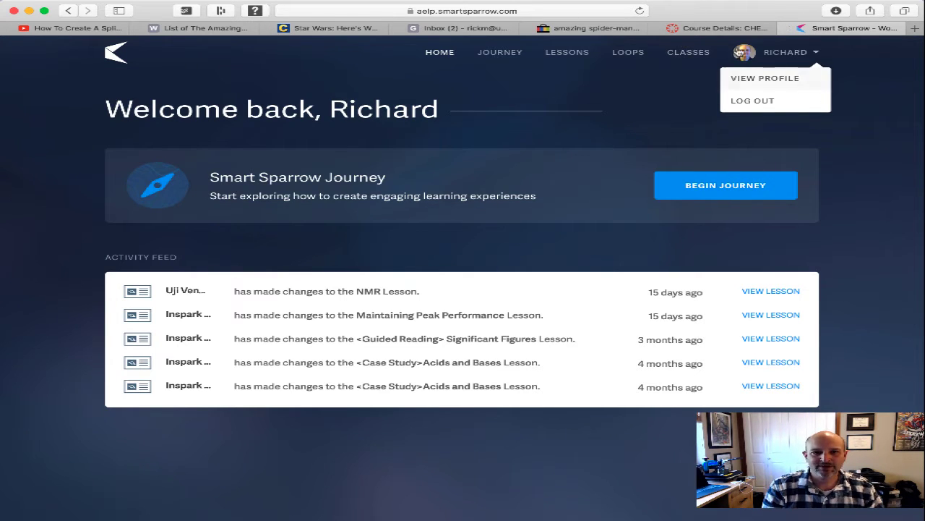
pyautogui.click(695, 53)
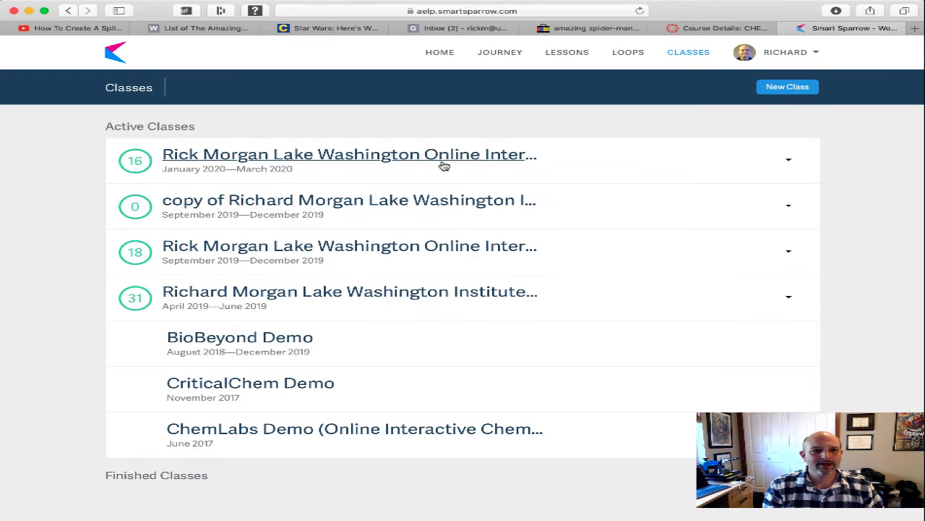
pyautogui.click(310, 155)
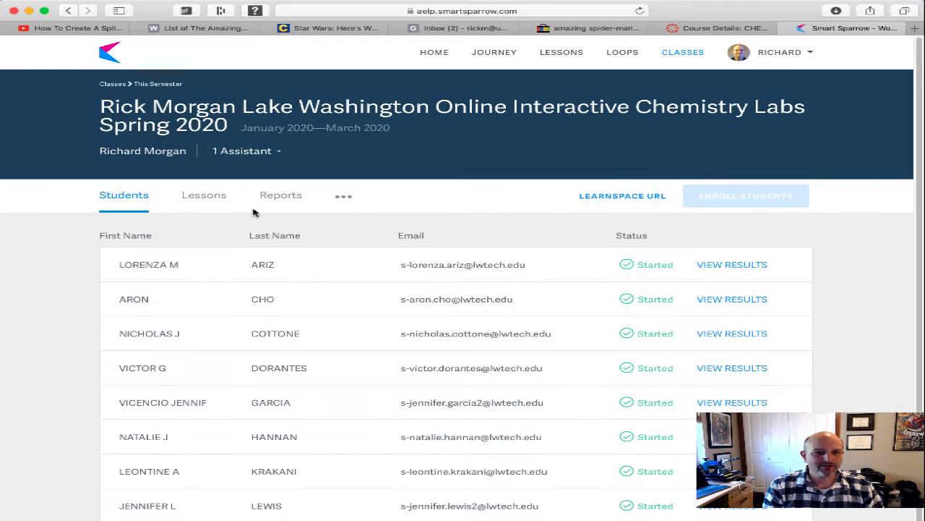
pyautogui.scroll(-3, 214, 220)
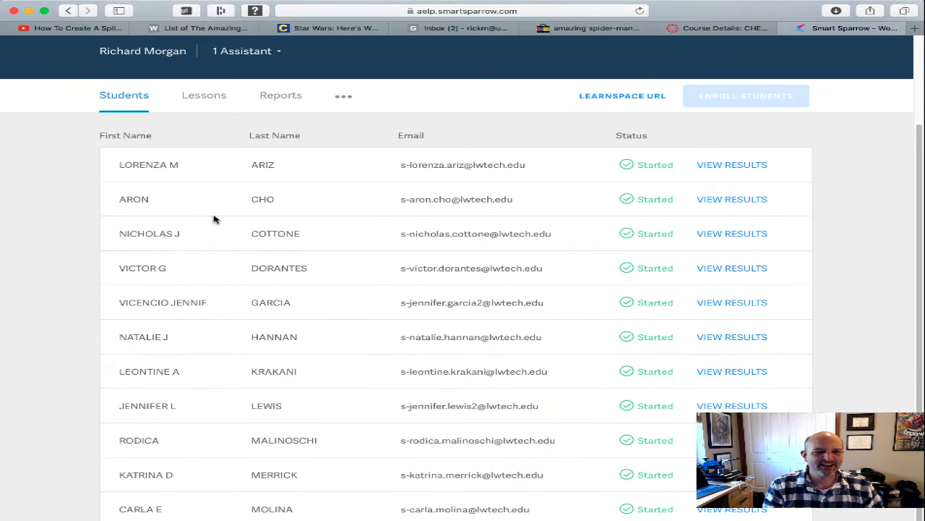
pyautogui.scroll(3, 215, 219)
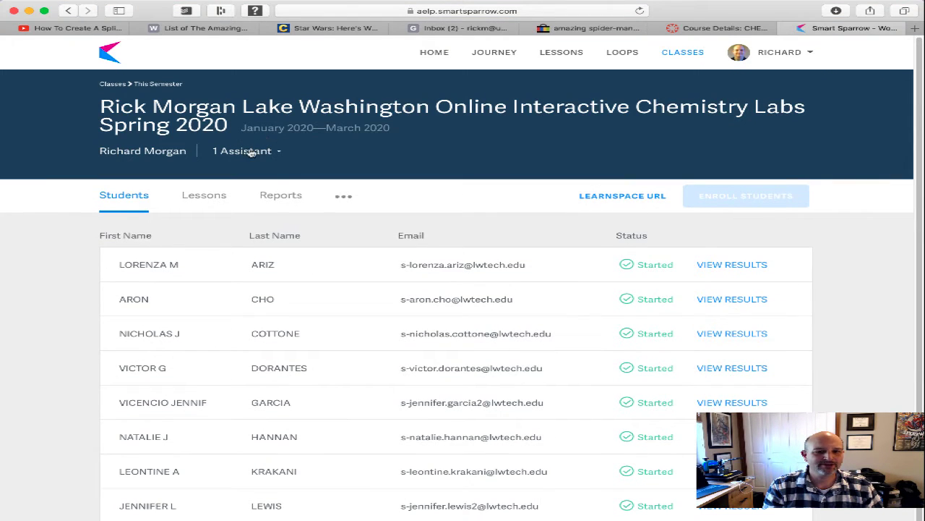
# Show the class's lessons and view its Learnspace URL, closing the URL window when done
pyautogui.click(211, 199)
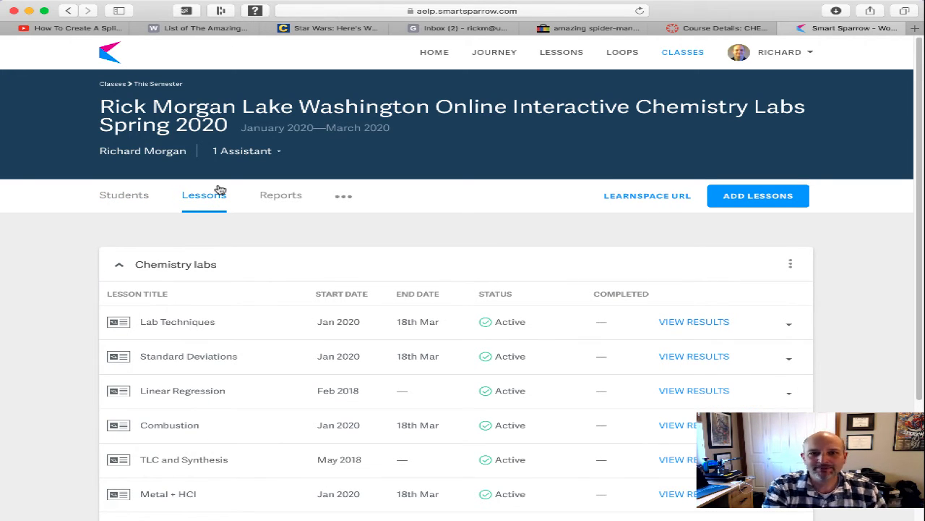
pyautogui.click(634, 198)
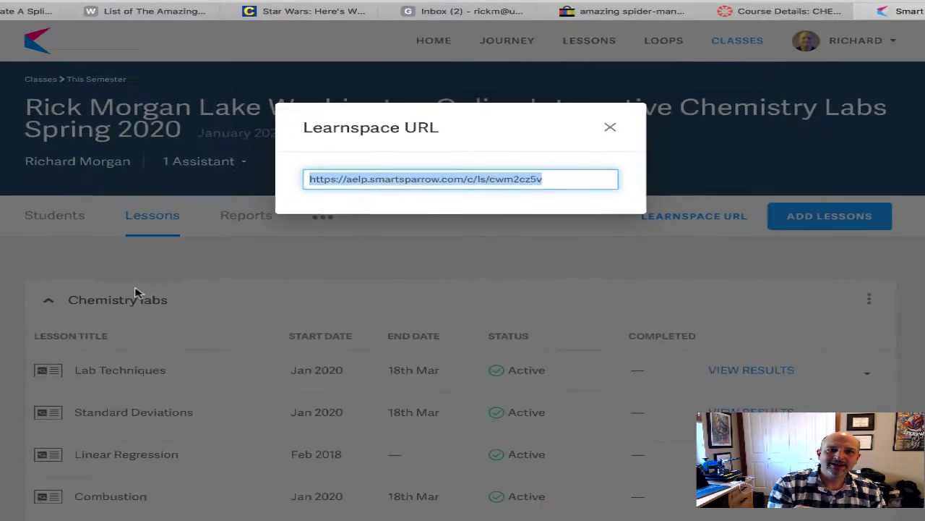
pyautogui.click(578, 123)
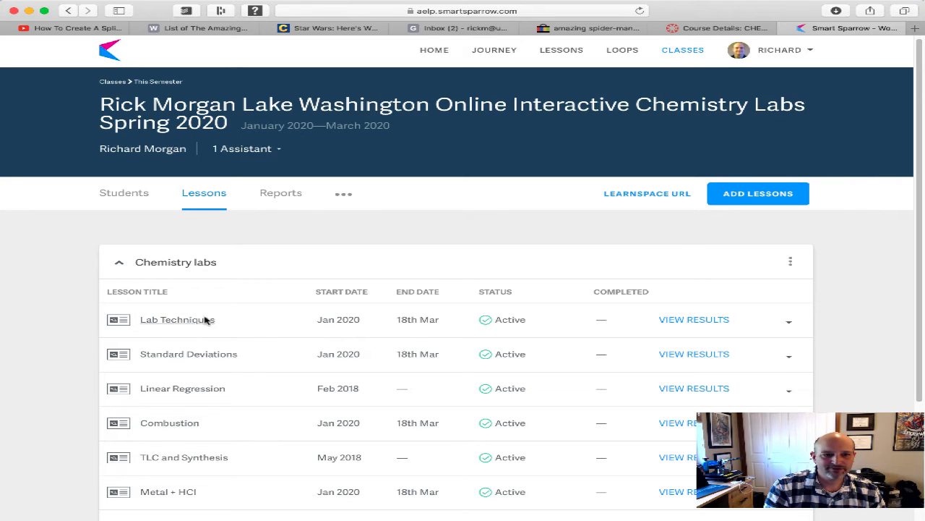
# Get the deployment link for the Lab Techniques lesson, highlight the full lesson URL, and close the deployment window
pyautogui.click(789, 323)
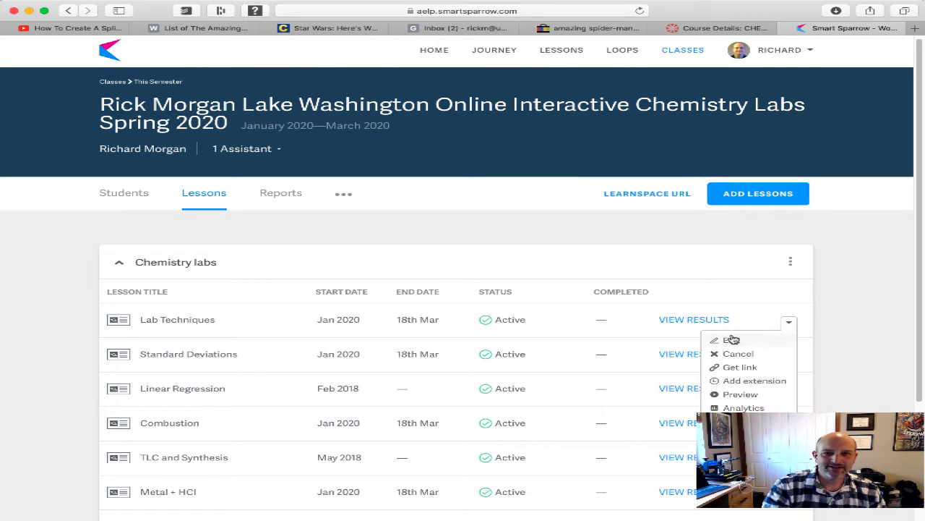
pyautogui.click(739, 369)
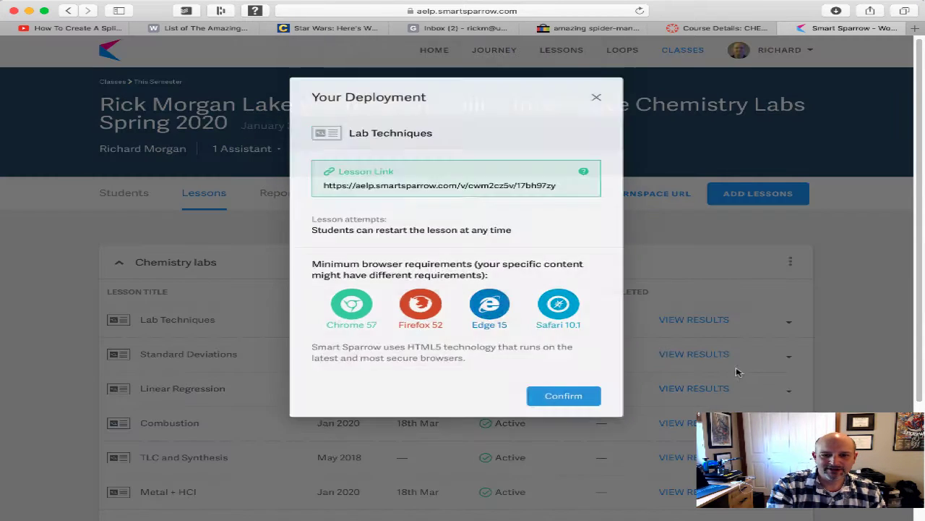
pyautogui.moveTo(586, 197)
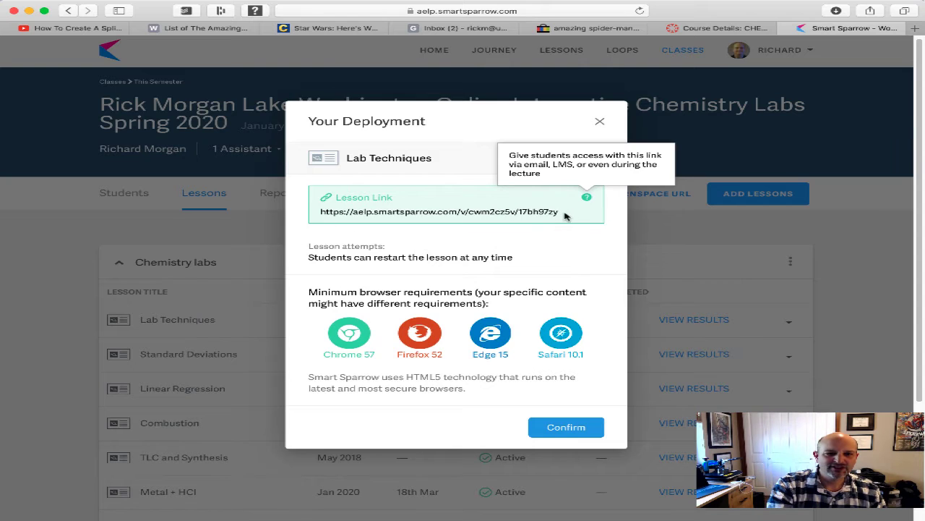
pyautogui.moveTo(561, 213); pyautogui.dragTo(318, 211)
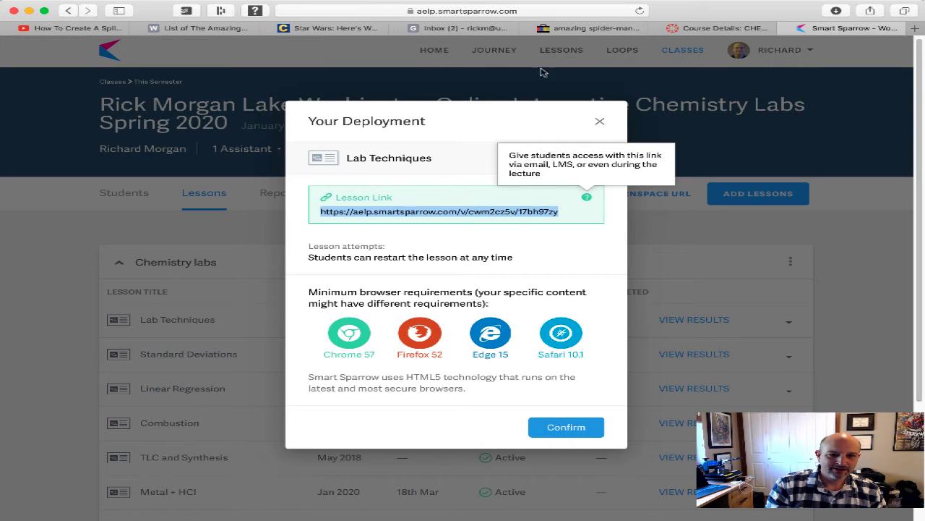
pyautogui.click(603, 122)
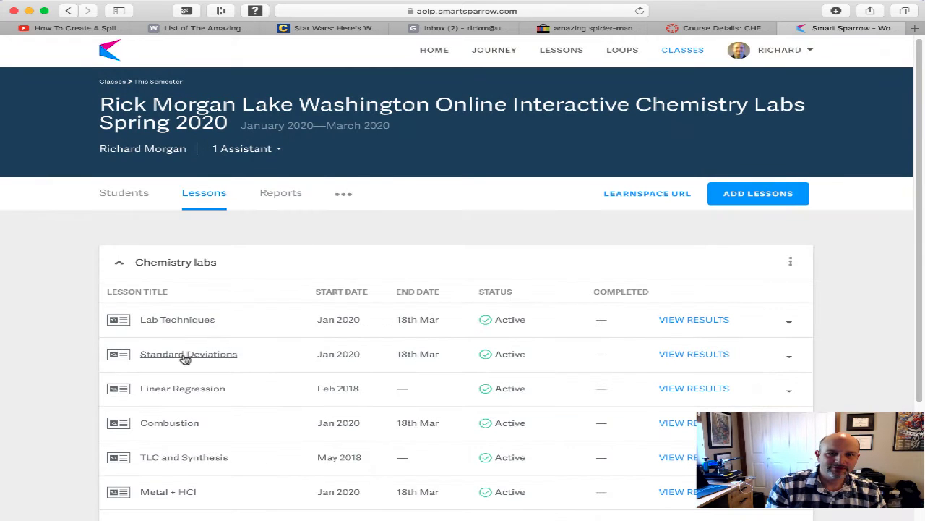
# Open the Lab Techniques lesson's overview and launch its review preview in a new window
pyautogui.click(167, 325)
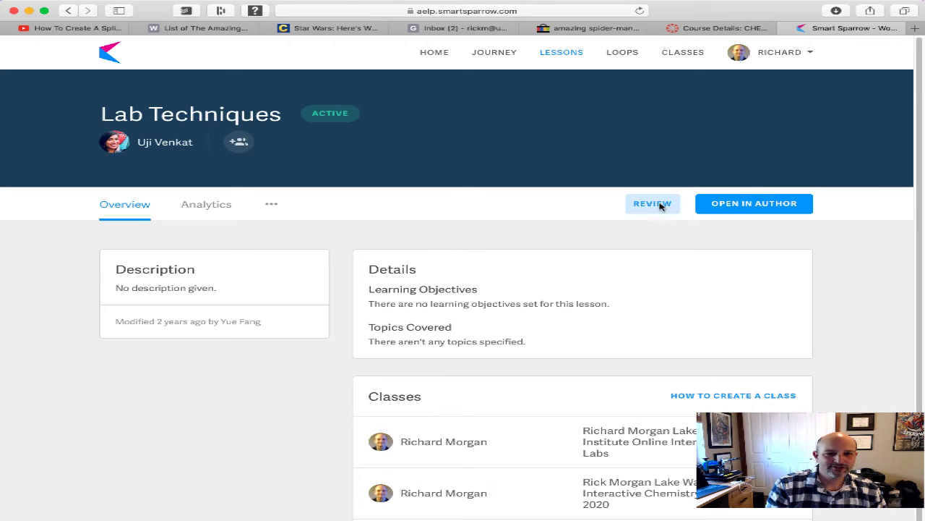
pyautogui.click(653, 205)
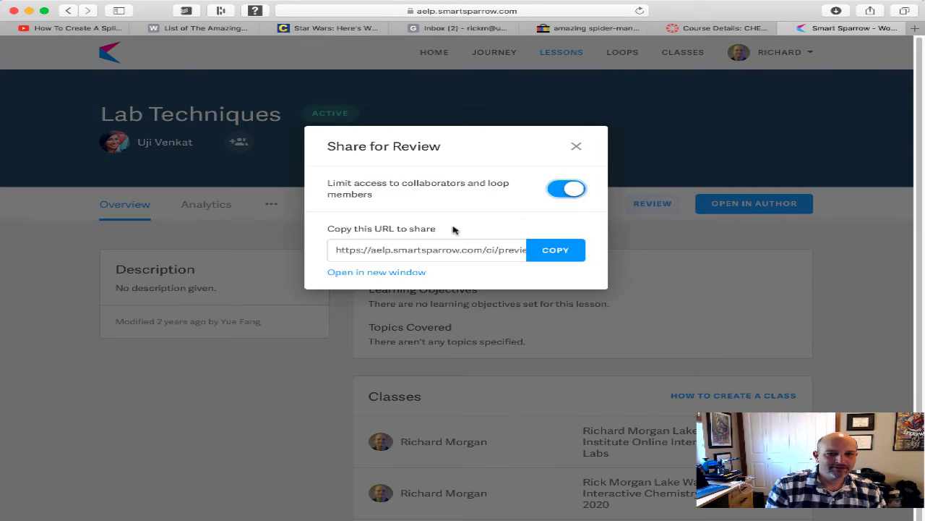
pyautogui.click(347, 274)
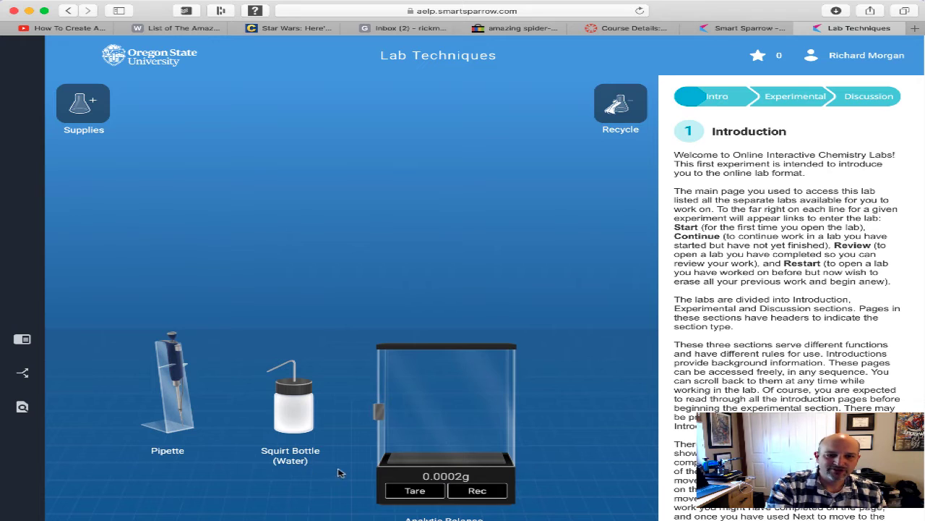
# Open the analytic balance's door and reposition the squirt bottle and pipette on the virtual lab bench
pyautogui.click(404, 441)
pyautogui.moveTo(306, 413)
pyautogui.mouseDown()
pyautogui.moveTo(346, 396)
pyautogui.moveTo(304, 395)
pyautogui.mouseUp()
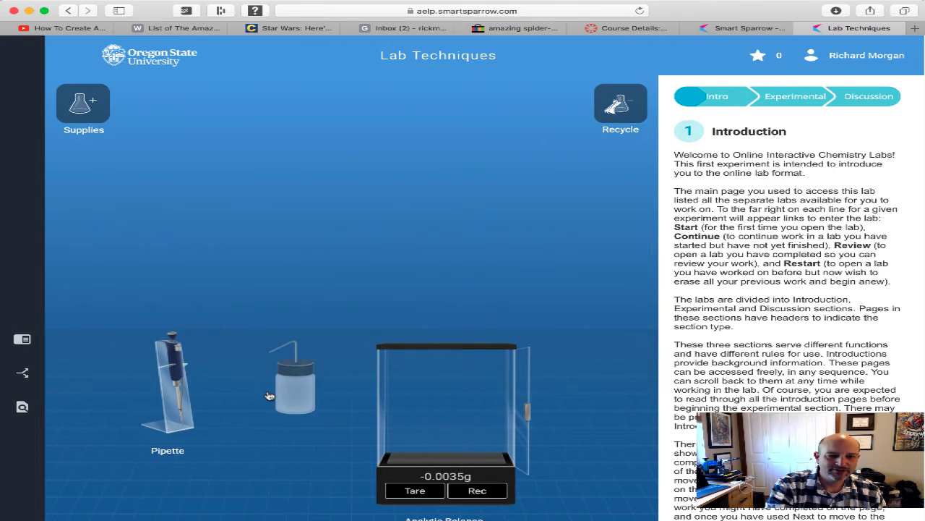
pyautogui.moveTo(186, 380); pyautogui.dragTo(75, 398)
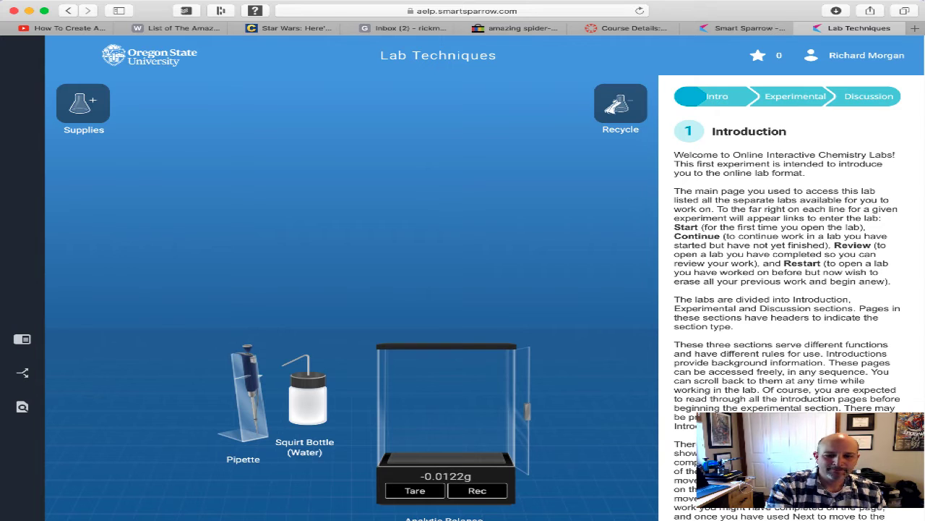
# Advance the lab instructions to page 5, Experimental, and check the Data Sheet before collapsing it again
pyautogui.click(864, 516)
pyautogui.click(864, 516)
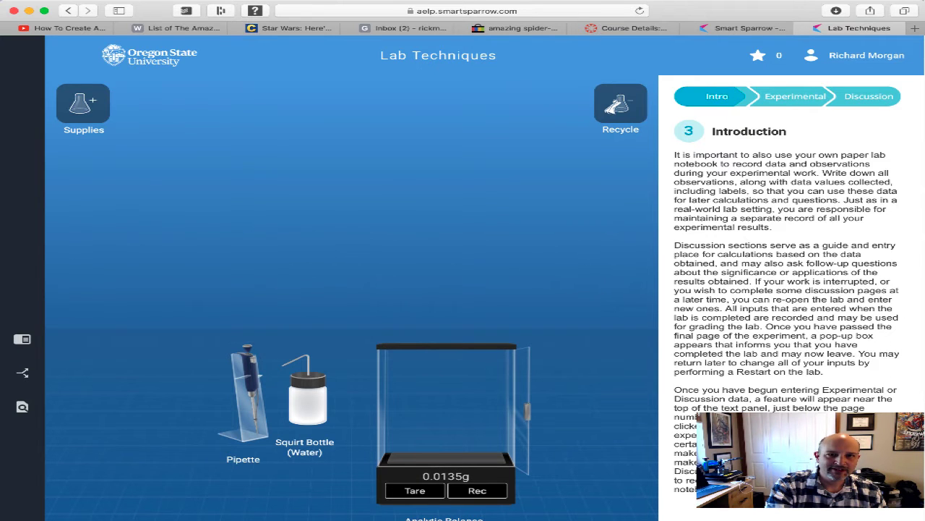
pyautogui.click(864, 516)
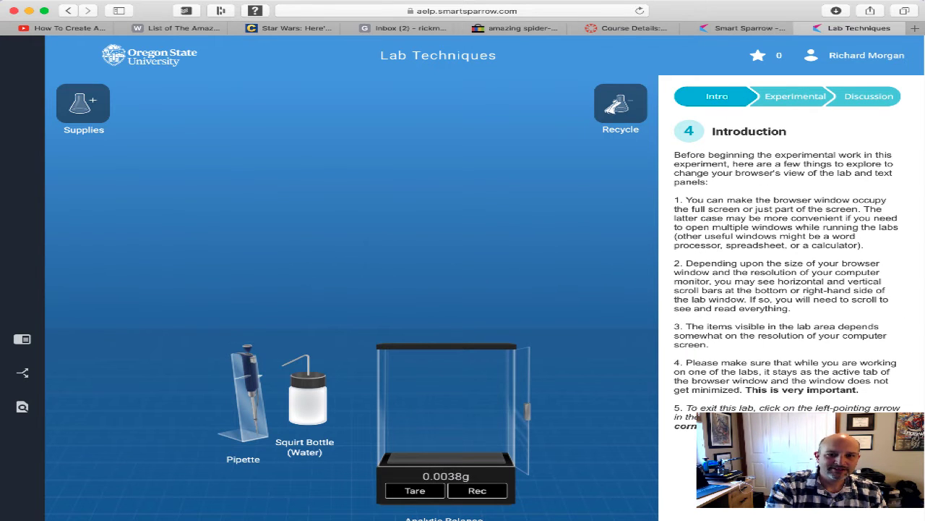
pyautogui.click(864, 517)
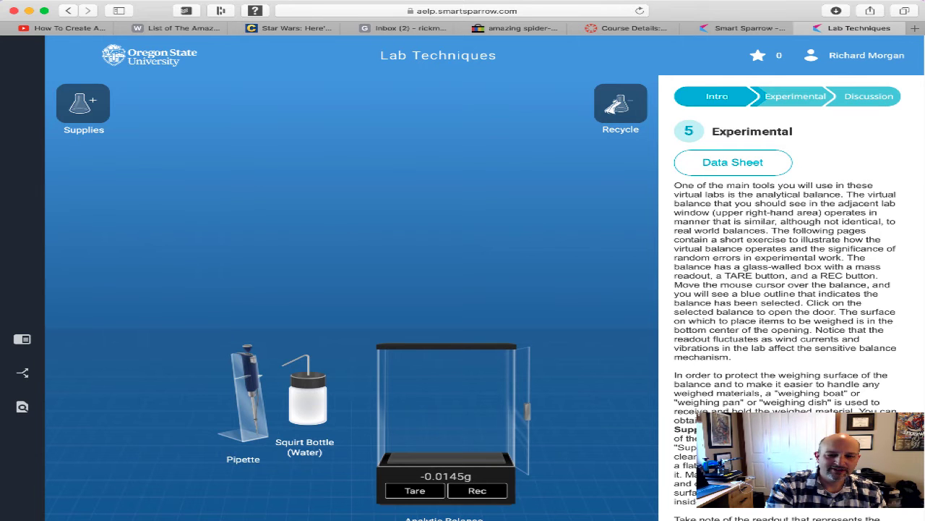
pyautogui.click(769, 166)
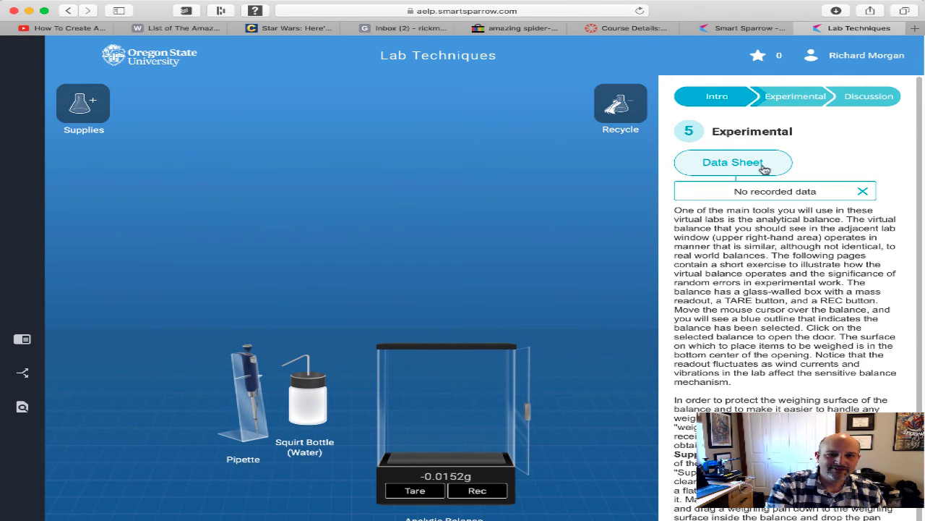
pyautogui.click(764, 163)
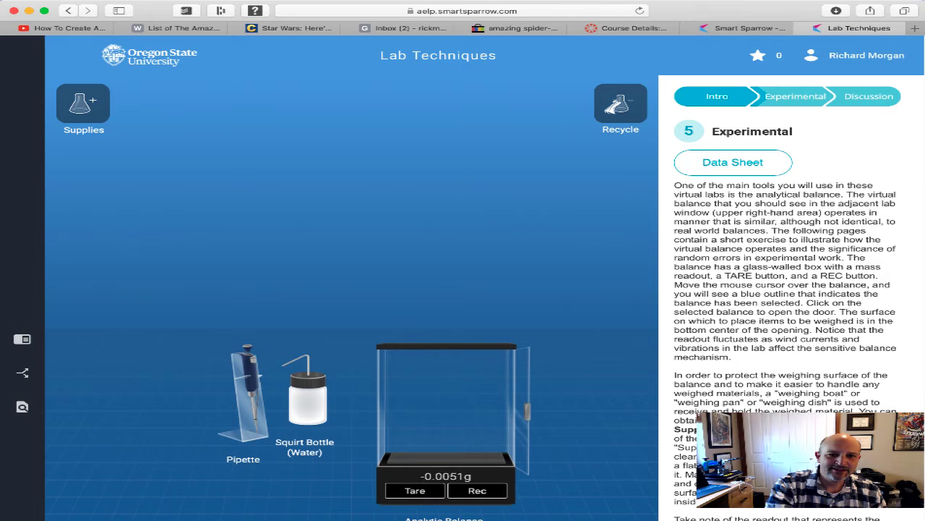
# Advance to page 7, enter 1 as the number of reagent bottles, and continue to page 8
pyautogui.click(864, 516)
pyautogui.click(864, 516)
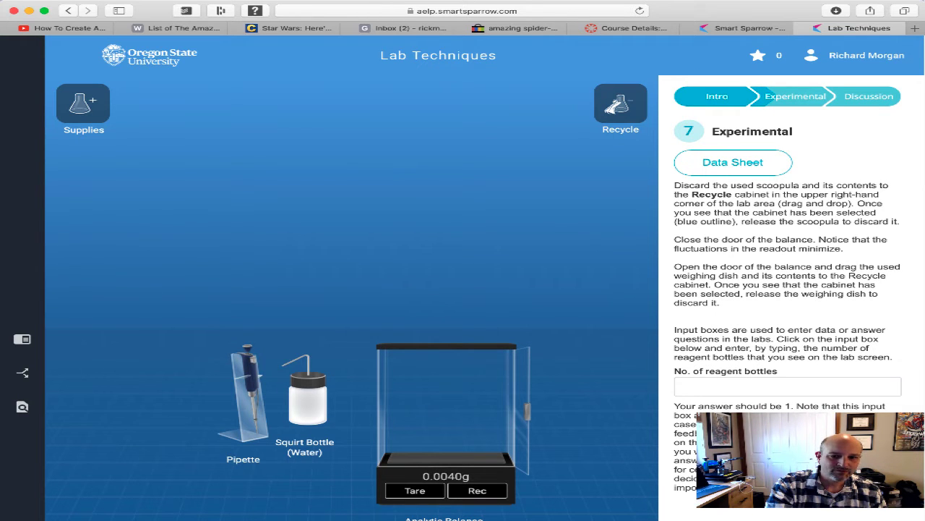
pyautogui.click(718, 390)
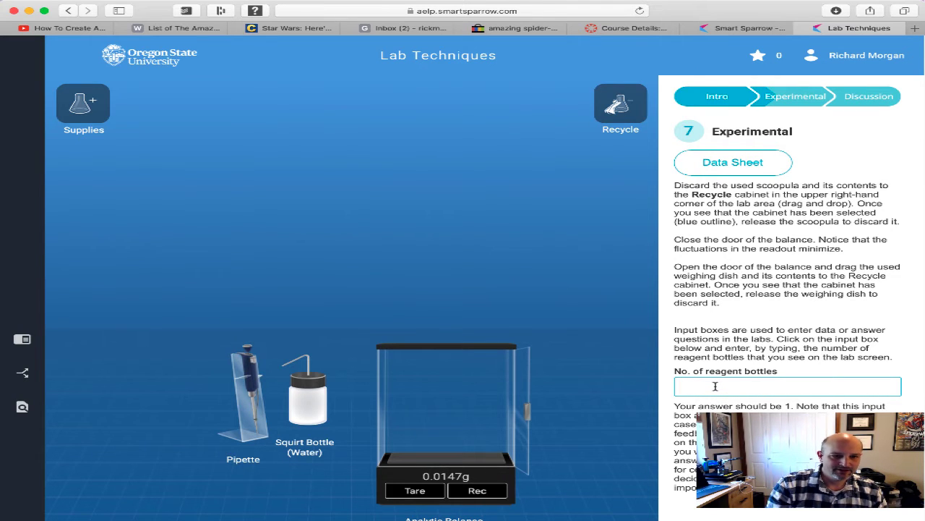
pyautogui.write('1')
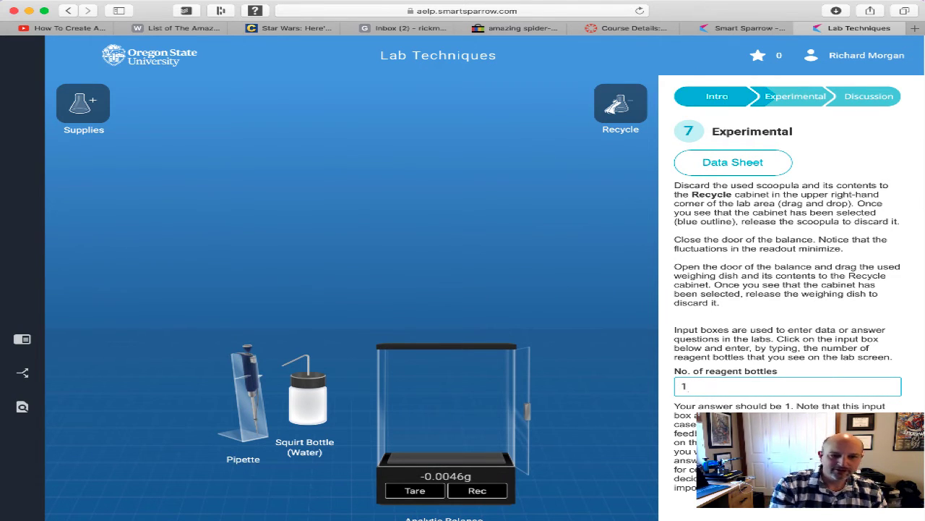
pyautogui.press('Return')
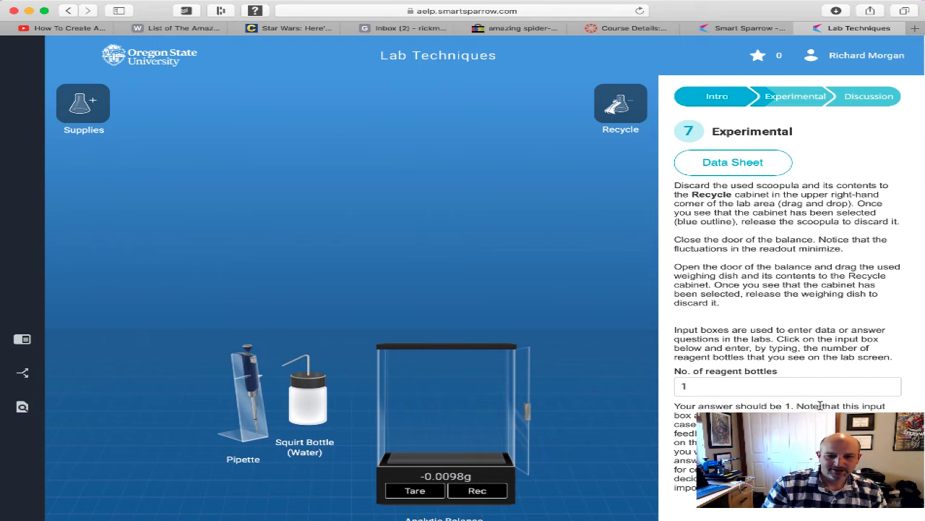
pyautogui.click(855, 492)
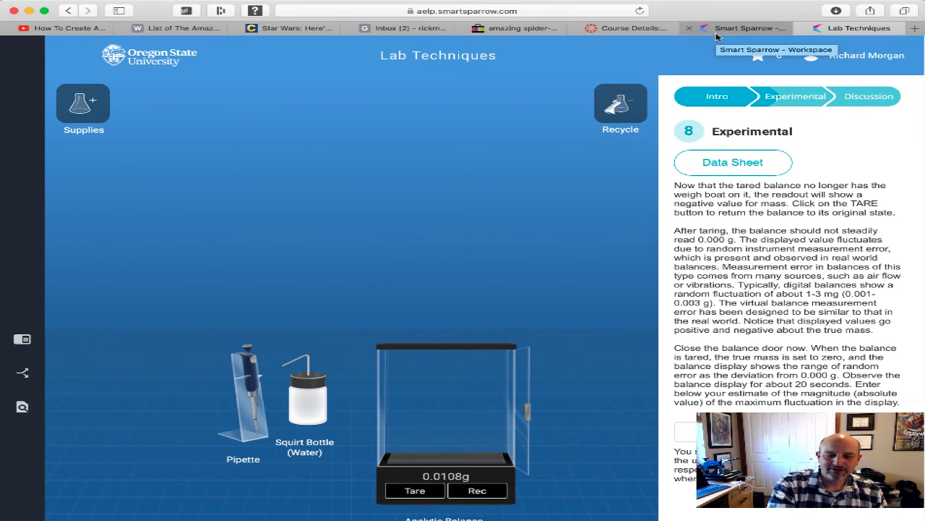
# Switch to the Canvas course CHEM&121 - 3670 and open the Lab 1 Laboratory Techniques assignment from its Labs group
pyautogui.click(634, 29)
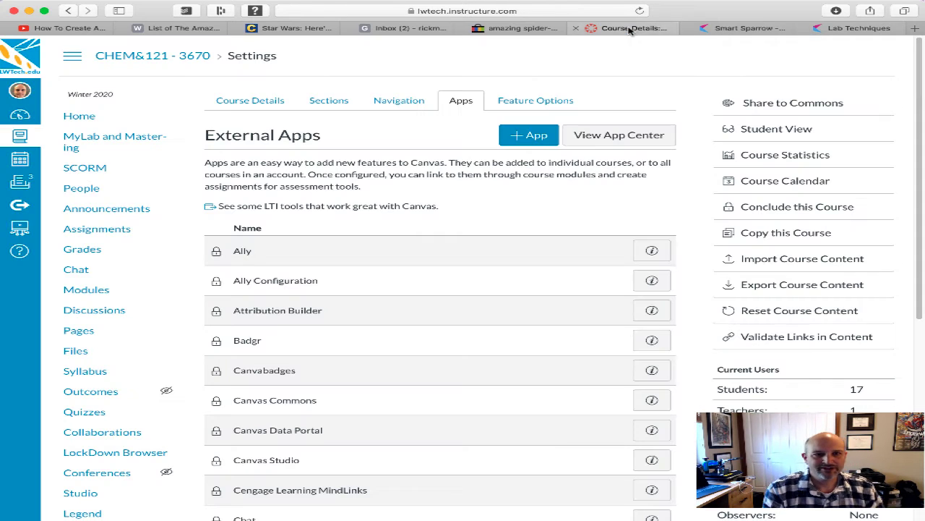
pyautogui.click(82, 230)
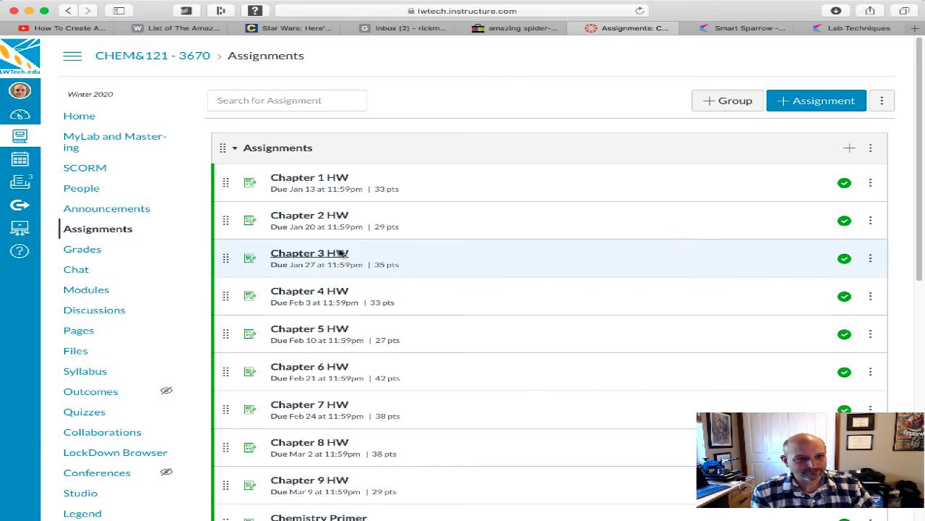
pyautogui.scroll(-5, 241, 234)
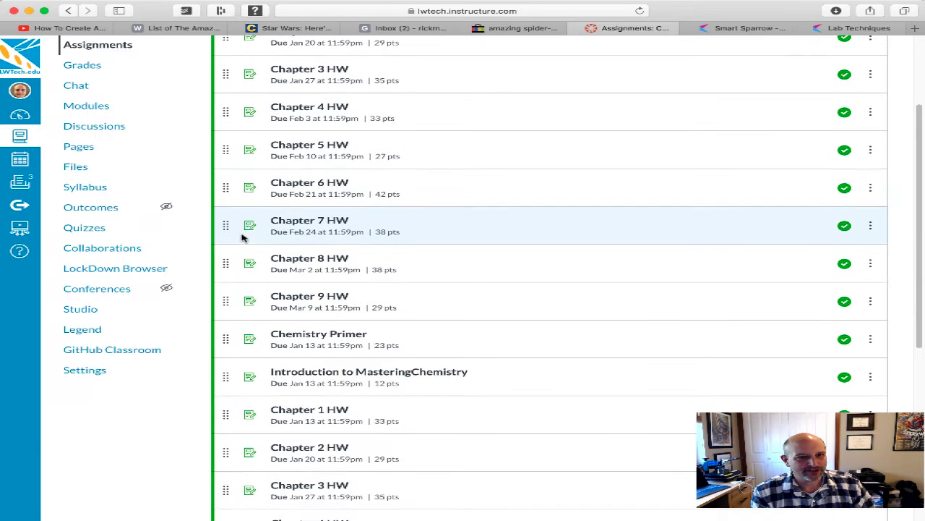
pyautogui.scroll(5, 331, 231)
pyautogui.scroll(-11, 281, 355)
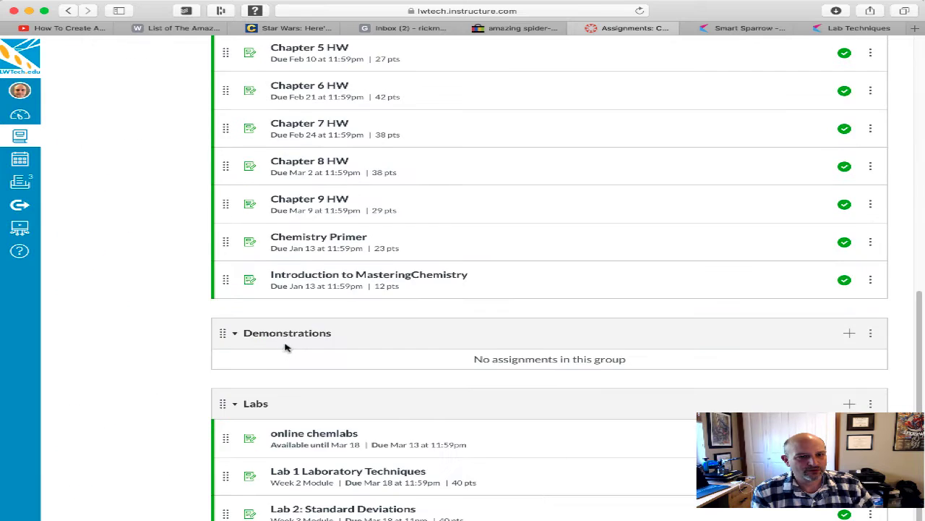
pyautogui.scroll(5, 308, 223)
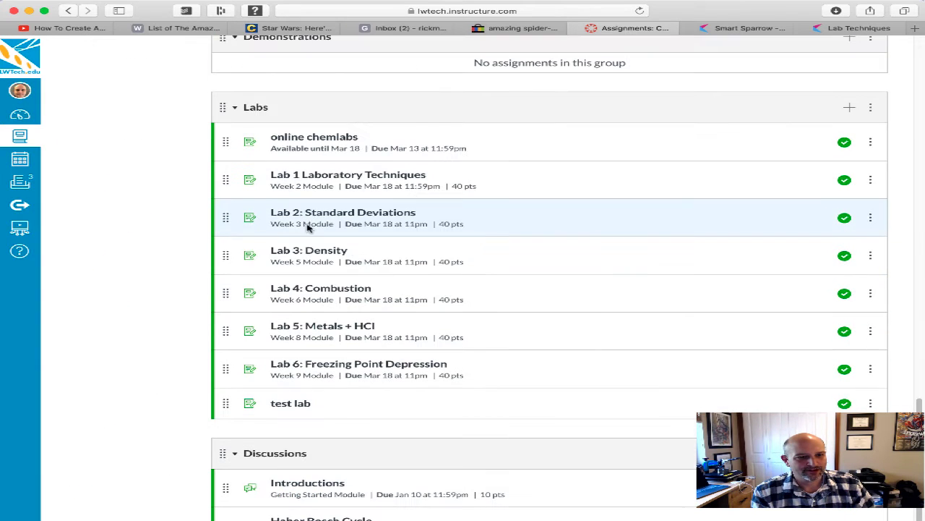
pyautogui.click(323, 176)
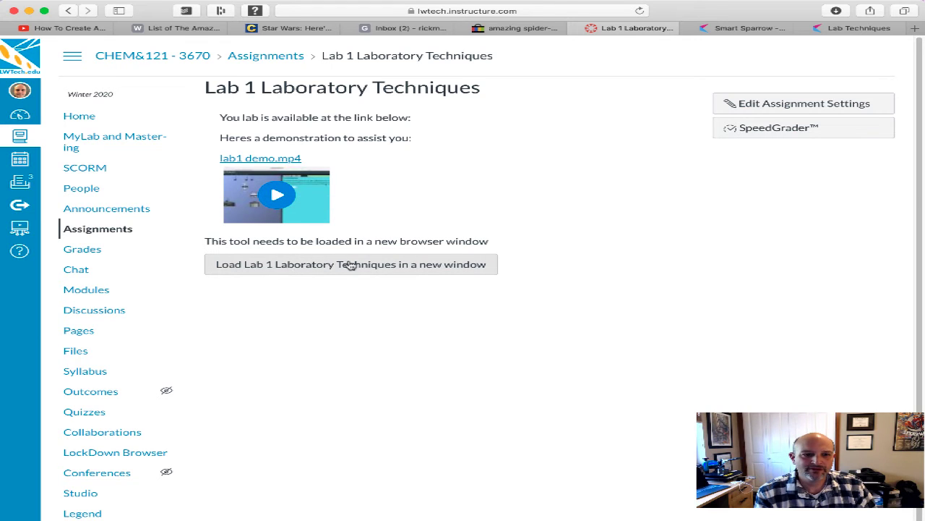
# Open the Lab 1 Laboratory Techniques assignment's settings for editing and review its submission type and External Tool URL
pyautogui.click(795, 102)
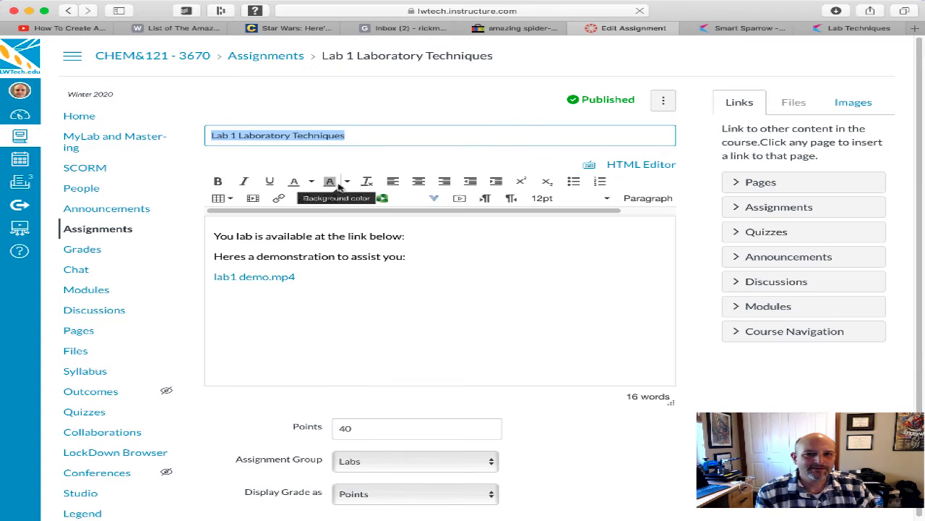
pyautogui.scroll(-5, 365, 290)
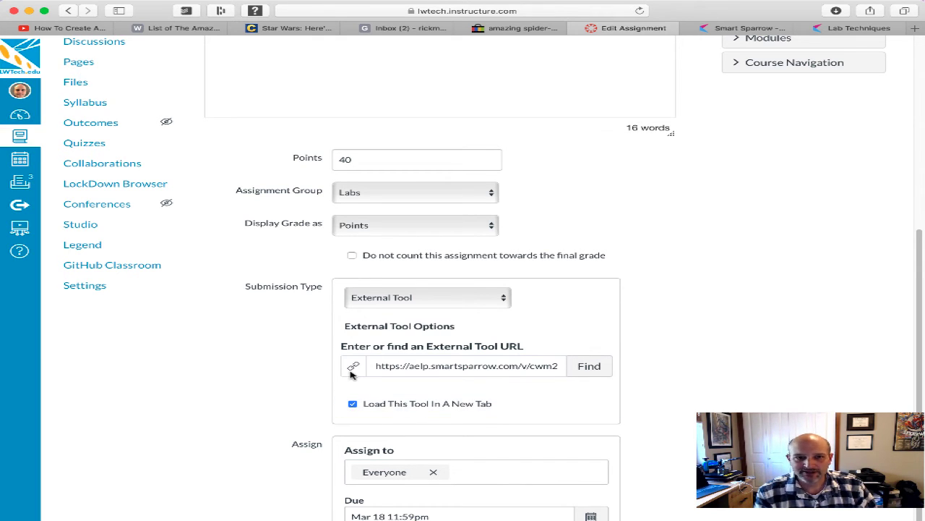
pyautogui.scroll(5, 772, 271)
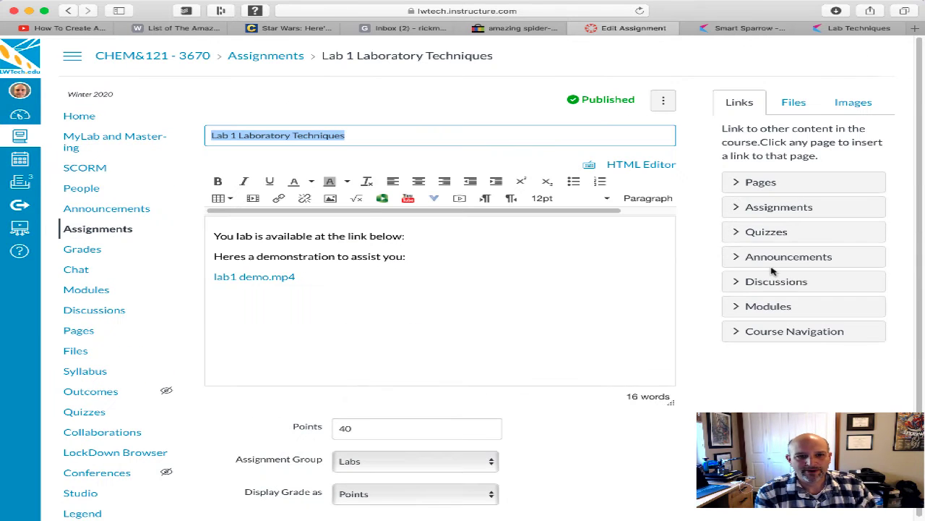